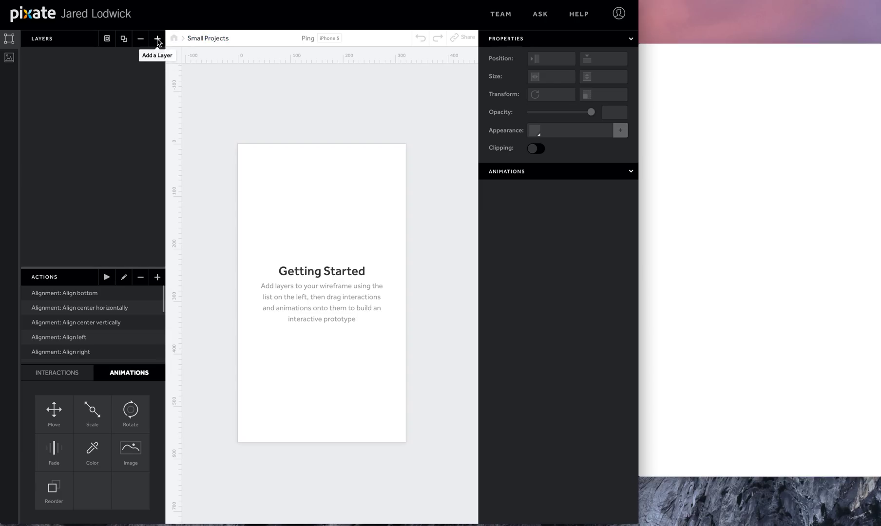
- Add a new layer stretched to fill the 320×568 artboard and colour it dark grey
{"action": "left_click", "coordinate": [158, 39]}
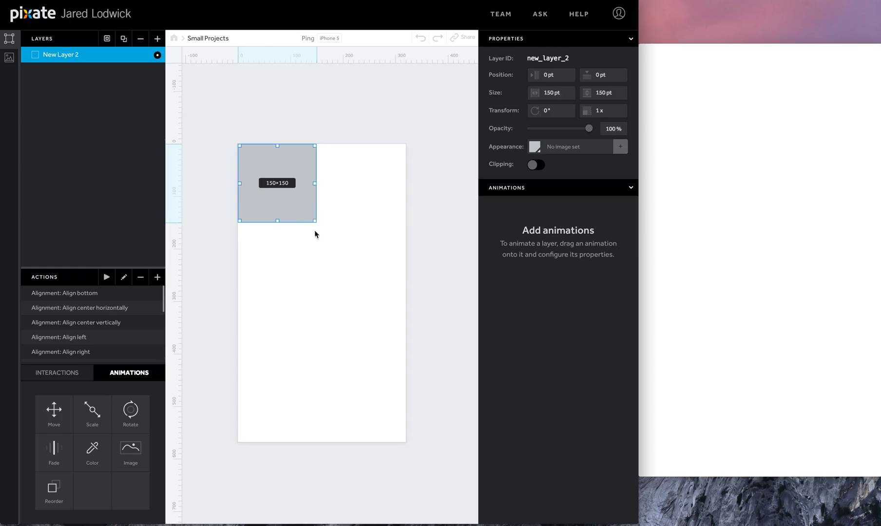
{"action": "left_click_drag", "start_coordinate": [315, 233], "coordinate": [406, 438]}
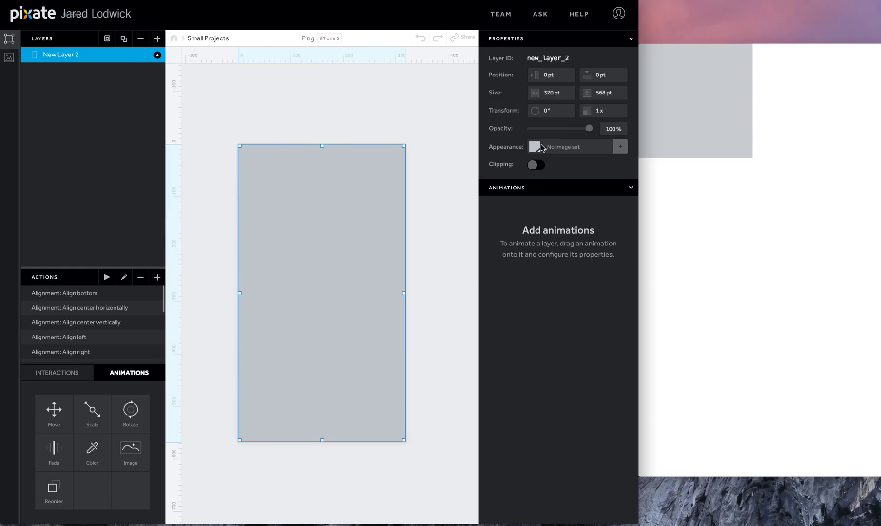
{"action": "left_click", "coordinate": [542, 148]}
{"action": "left_click", "coordinate": [548, 78]}
{"action": "left_click", "coordinate": [350, 114]}
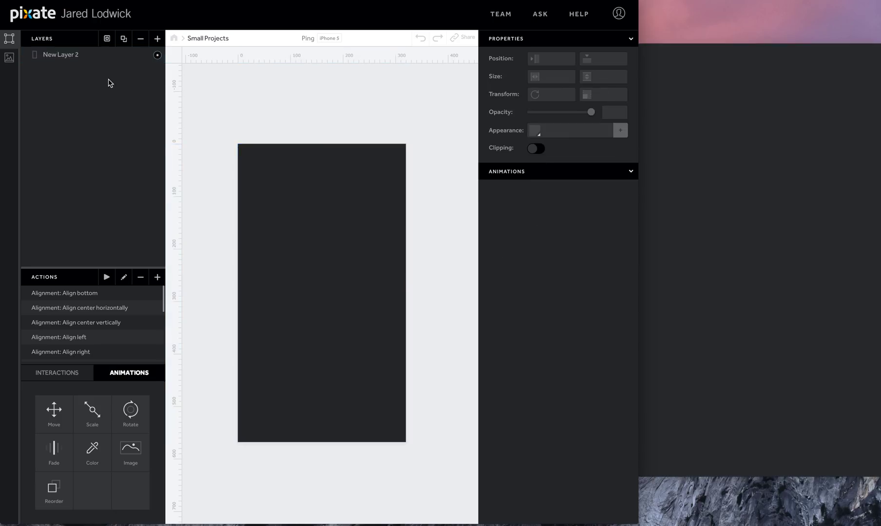
- Place white.png from Assets as a small dot near the artboard's left edge
{"action": "left_click", "coordinate": [10, 59]}
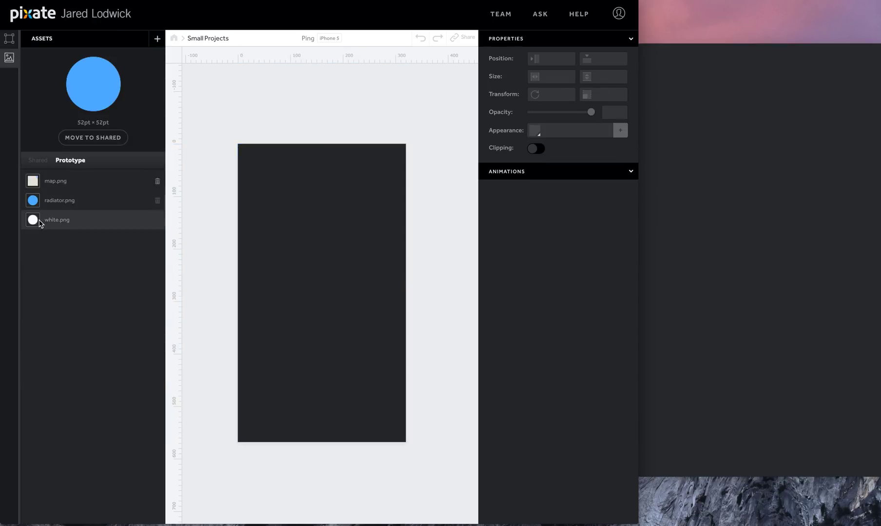
{"action": "left_click_drag", "start_coordinate": [40, 223], "coordinate": [246, 283]}
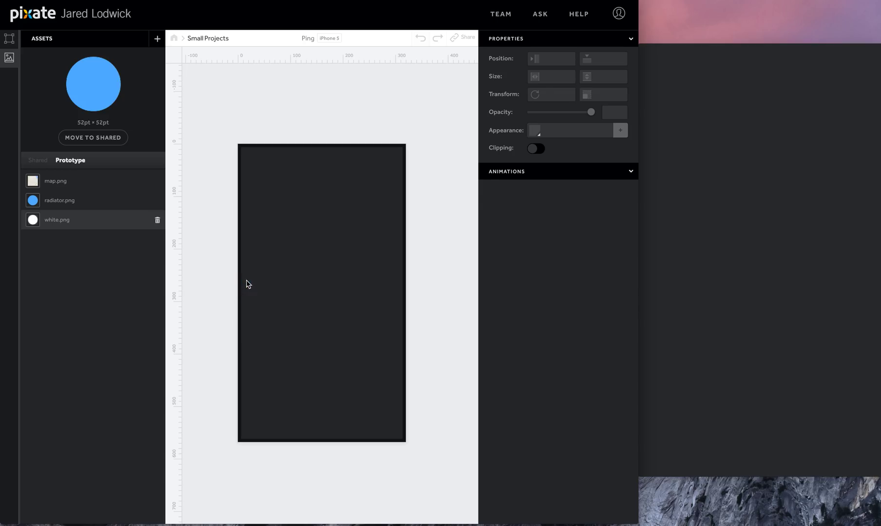
{"action": "left_click", "coordinate": [9, 38]}
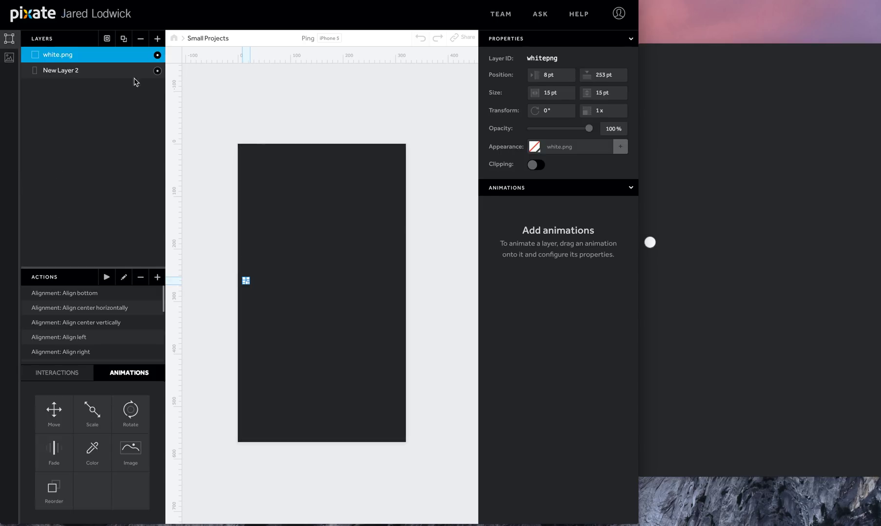
{"action": "left_click", "coordinate": [212, 142]}
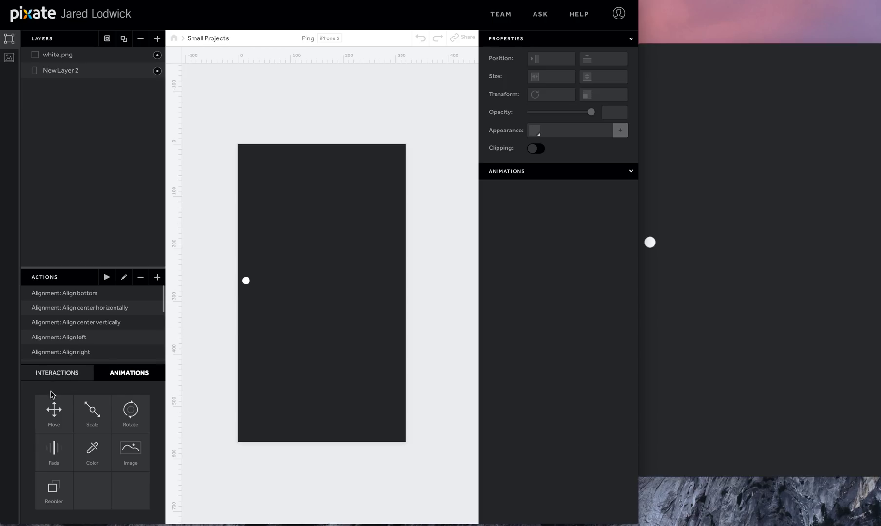
- Attach a Move animation to white.png, triggered by *SCREEN* Loaded
{"action": "left_click", "coordinate": [54, 409]}
{"action": "left_click_drag", "start_coordinate": [55, 103], "coordinate": [123, 64]}
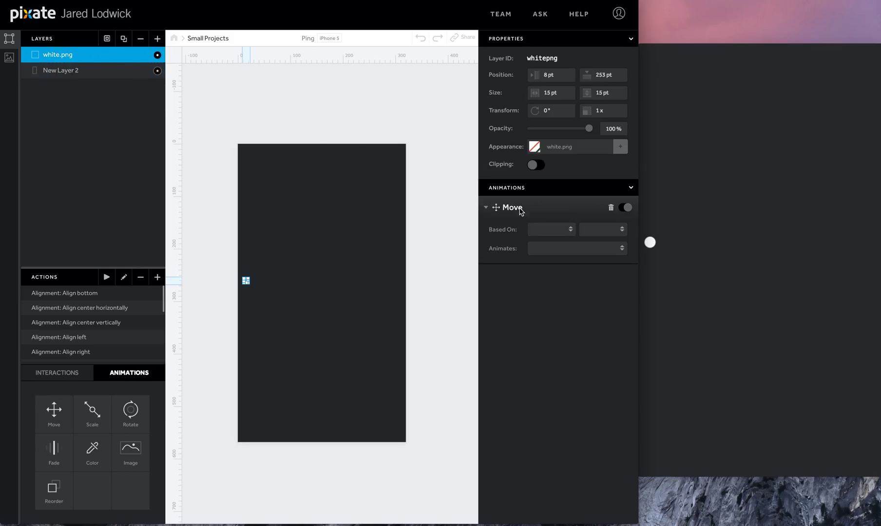
{"action": "left_click", "coordinate": [570, 229]}
{"action": "left_click", "coordinate": [561, 236]}
{"action": "left_click", "coordinate": [602, 229]}
{"action": "left_click", "coordinate": [597, 238]}
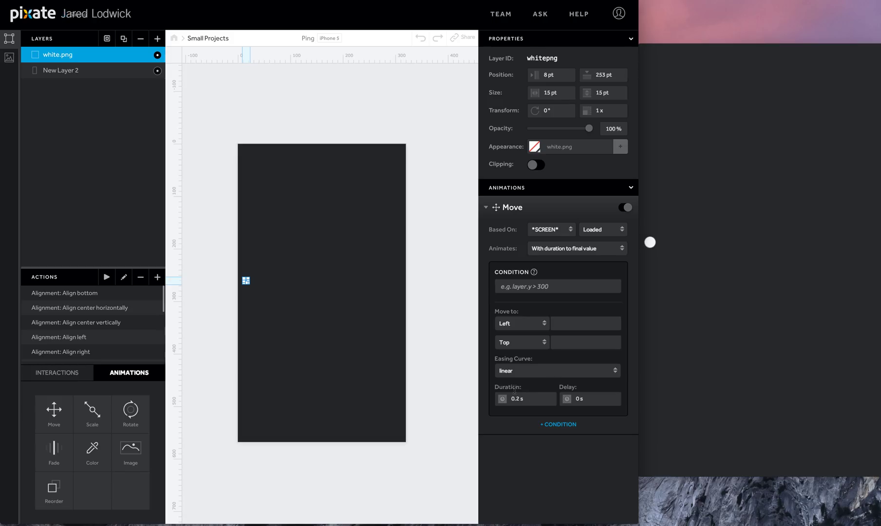
- Give the move a spring curve, friction 0, tension 50, and a Left destination of 300
{"action": "left_click", "coordinate": [518, 370]}
{"action": "left_click", "coordinate": [514, 405]}
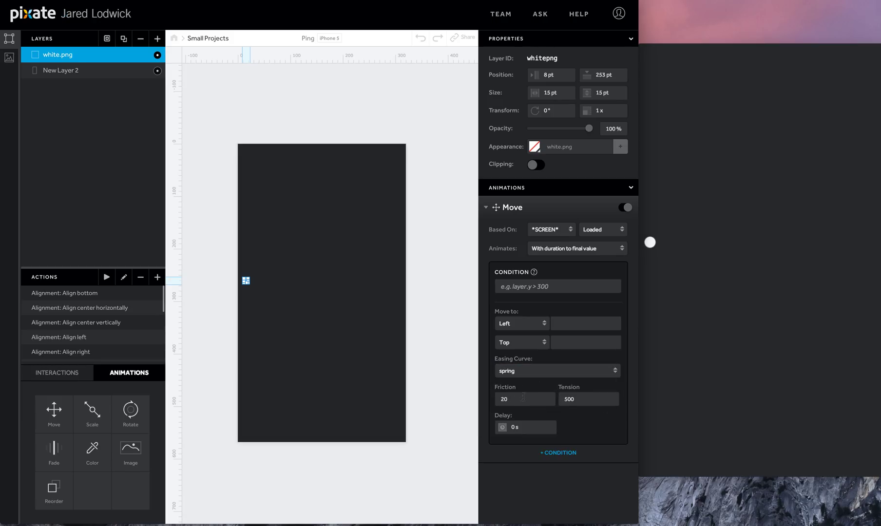
{"action": "left_click", "coordinate": [522, 397]}
{"action": "type", "text": "0"}
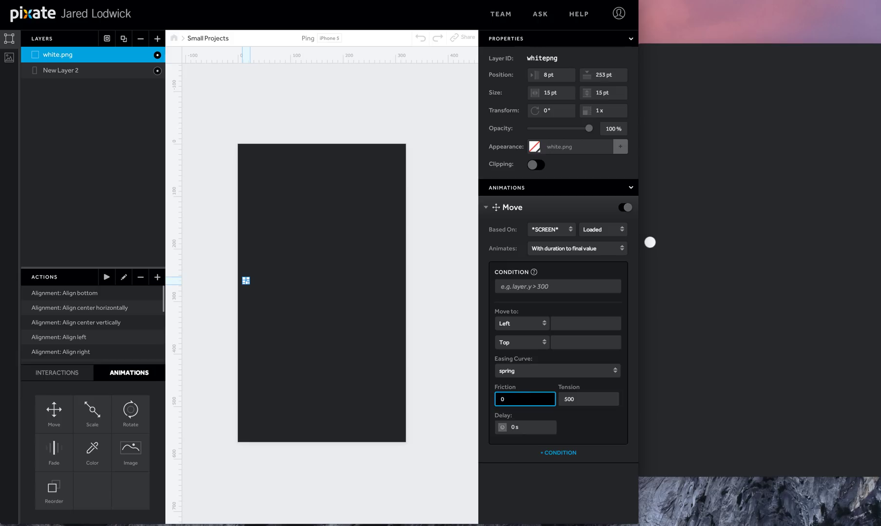
{"action": "key", "text": "Tab"}
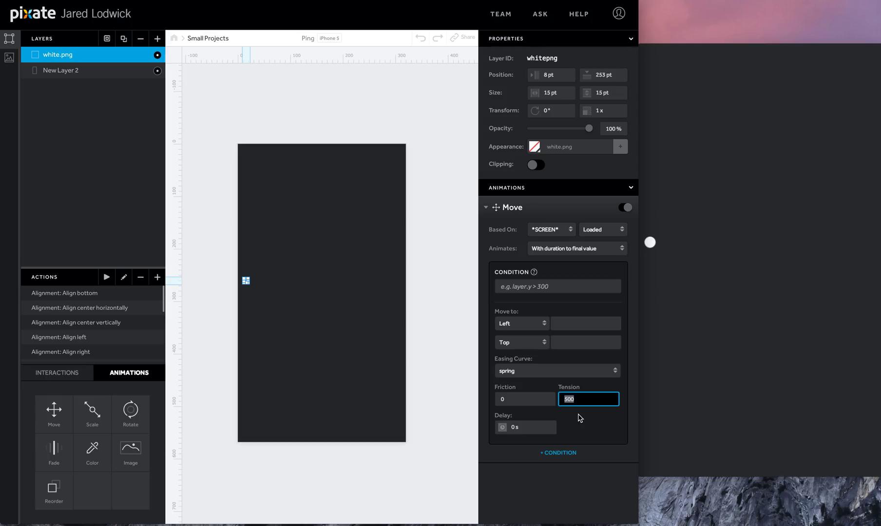
{"action": "type", "text": "50"}
{"action": "left_click", "coordinate": [579, 428]}
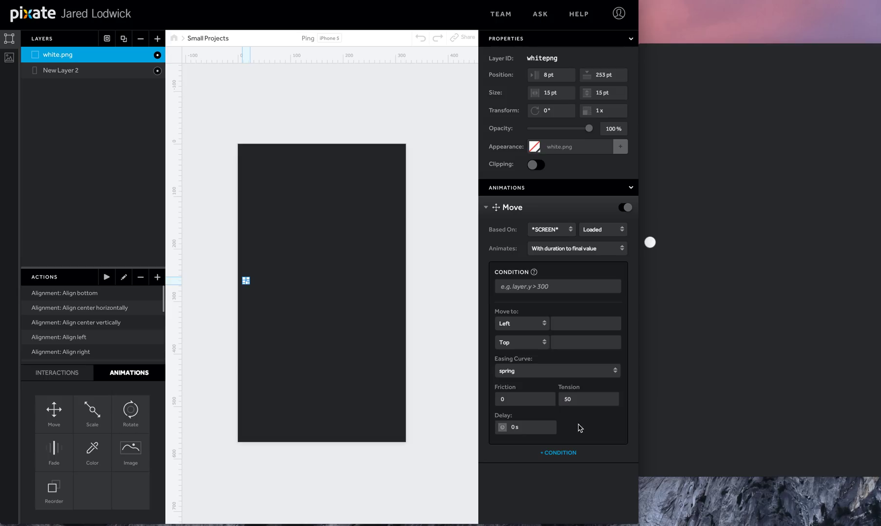
{"action": "left_click", "coordinate": [576, 324]}
{"action": "type", "text": "300"}
{"action": "key", "text": "Return"}
- Delete white.png's Move animation and drag the dot to the artboard centre
{"action": "left_click", "coordinate": [611, 207]}
{"action": "left_click", "coordinate": [417, 257]}
{"action": "left_click_drag", "start_coordinate": [245, 281], "coordinate": [321, 292]}
{"action": "left_click", "coordinate": [410, 299]}
{"action": "left_click", "coordinate": [321, 292]}
- Attach a Scale animation to white.png, triggered on *SCREEN* Loaded, scaling to 0.75
{"action": "left_click_drag", "start_coordinate": [92, 412], "coordinate": [63, 54]}
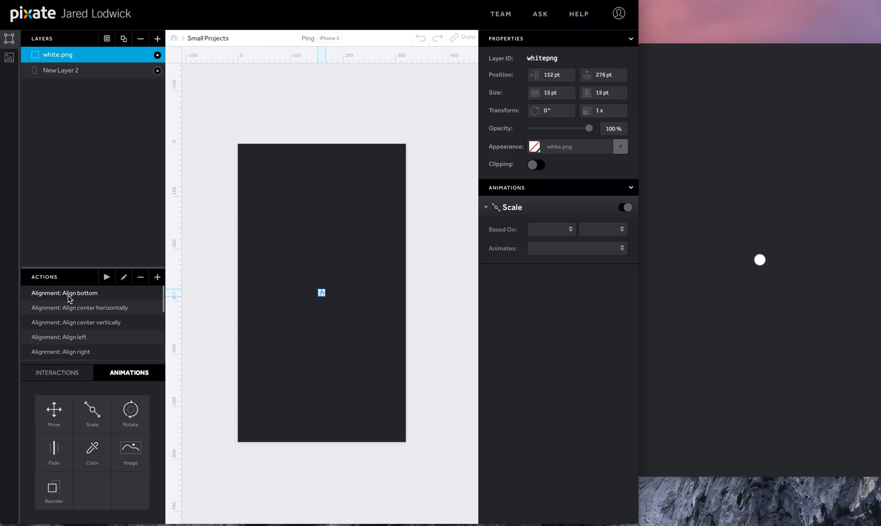
{"action": "left_click", "coordinate": [565, 232]}
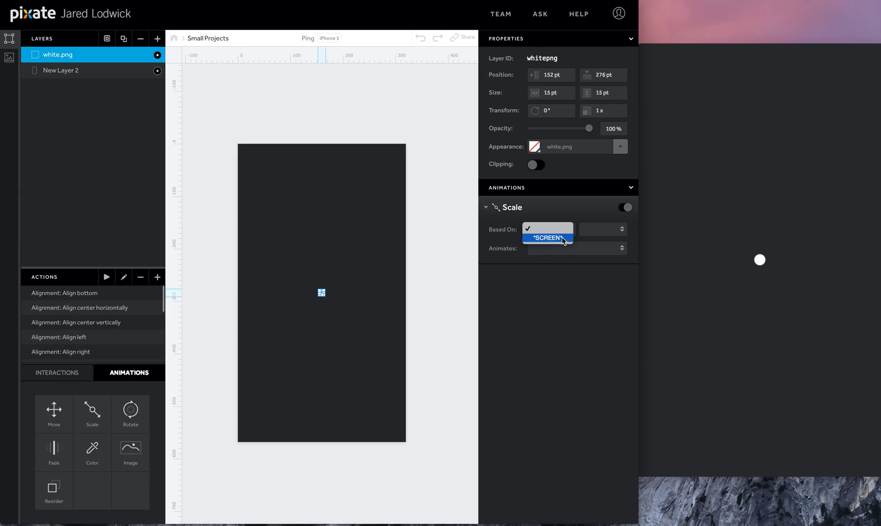
{"action": "left_click", "coordinate": [564, 239]}
{"action": "left_click", "coordinate": [582, 230]}
{"action": "left_click", "coordinate": [600, 239]}
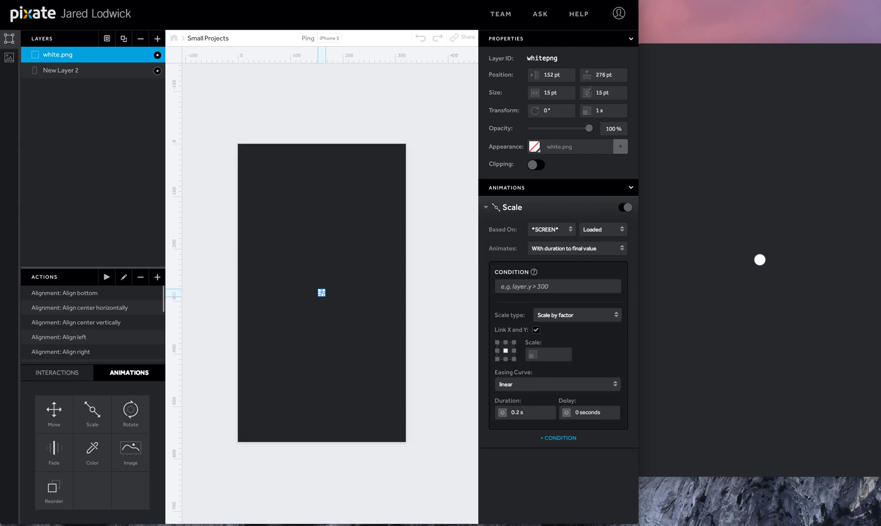
{"action": "left_click", "coordinate": [549, 350]}
{"action": "type", "text": ".75"}
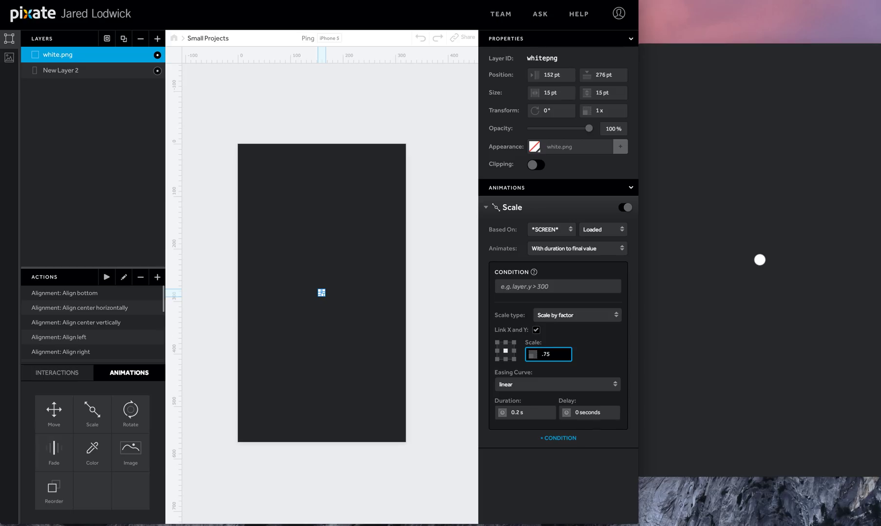
{"action": "key", "text": "Return"}
- Give the scale a spring curve with friction 0 and tension 3, clearing the delay
{"action": "left_click", "coordinate": [527, 389]}
{"action": "left_click", "coordinate": [521, 417]}
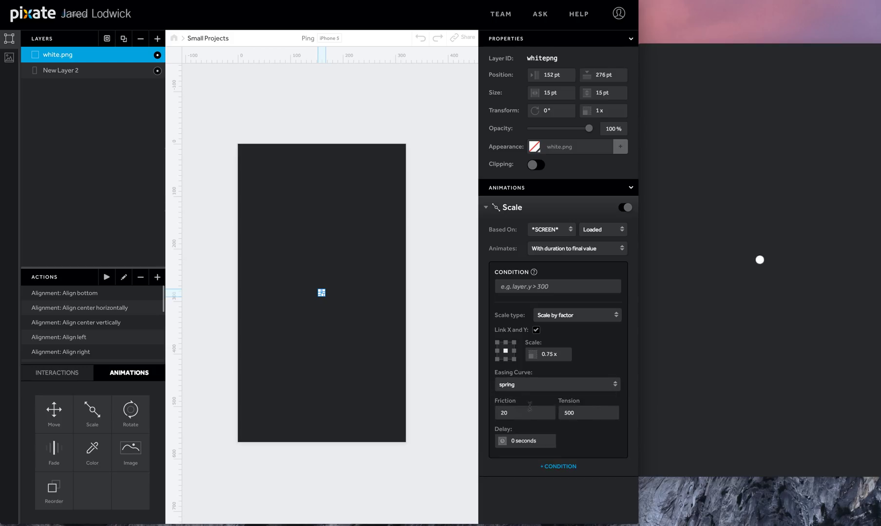
{"action": "left_click", "coordinate": [529, 408]}
{"action": "type", "text": "0"}
{"action": "left_click", "coordinate": [581, 412]}
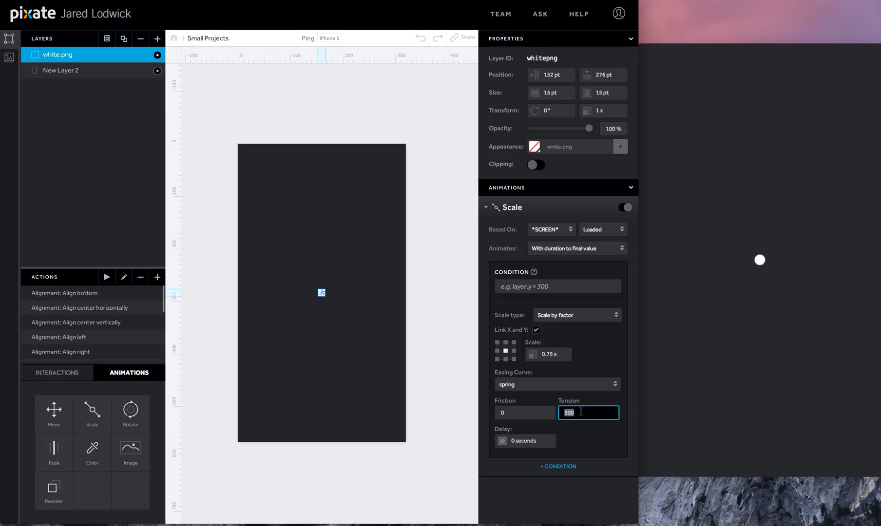
{"action": "type", "text": "3"}
{"action": "key", "text": "Tab"}
{"action": "key", "text": "BackSpace"}
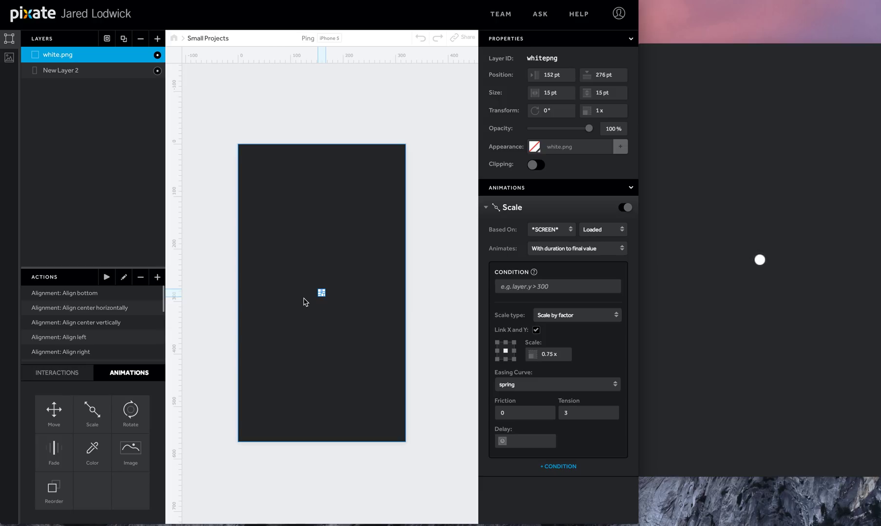
- Place radiator.png at the artboard centre beneath white.png and attach a Scale animation
{"action": "left_click", "coordinate": [8, 57]}
{"action": "left_click_drag", "start_coordinate": [55, 195], "coordinate": [324, 291]}
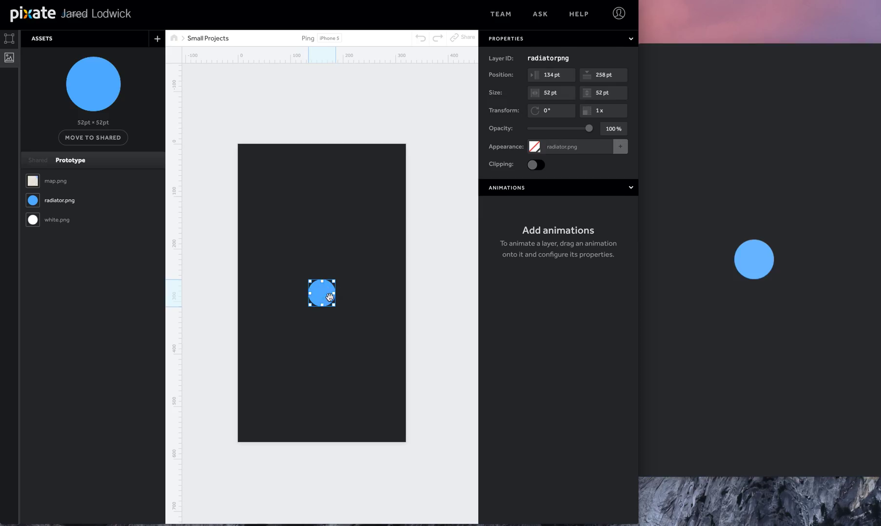
{"action": "left_click", "coordinate": [8, 38]}
{"action": "left_click_drag", "start_coordinate": [54, 58], "coordinate": [56, 81]}
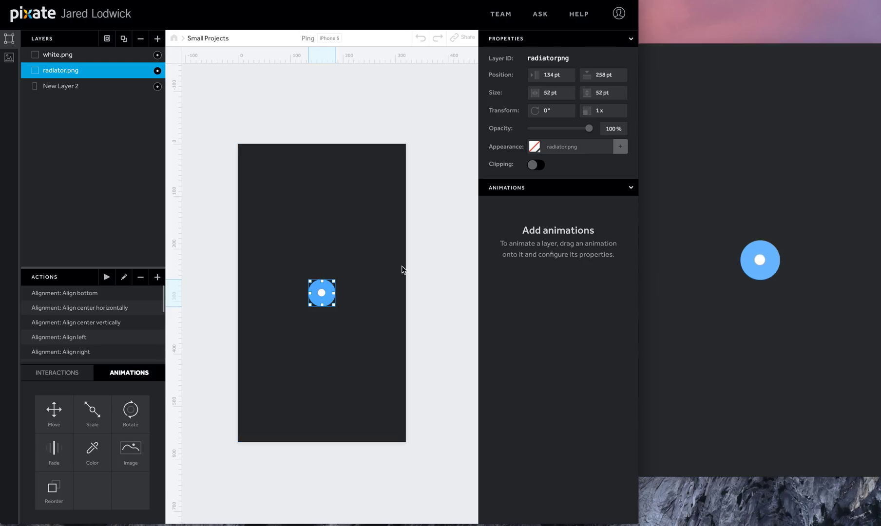
{"action": "left_click_drag", "start_coordinate": [93, 411], "coordinate": [59, 67]}
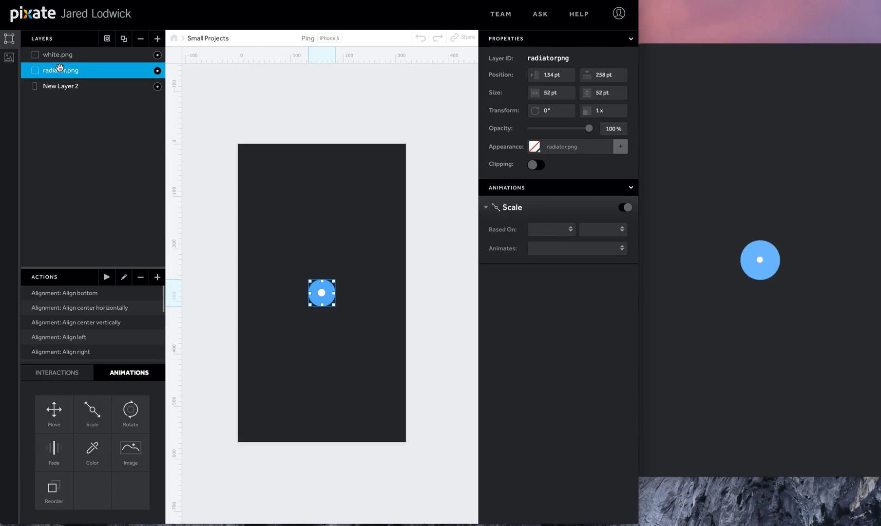
- Trigger the radiator's Scale on *SCREEN* Loaded with a scale factor of 0.42
{"action": "left_click", "coordinate": [551, 230]}
{"action": "left_click", "coordinate": [550, 237]}
{"action": "left_click", "coordinate": [583, 229]}
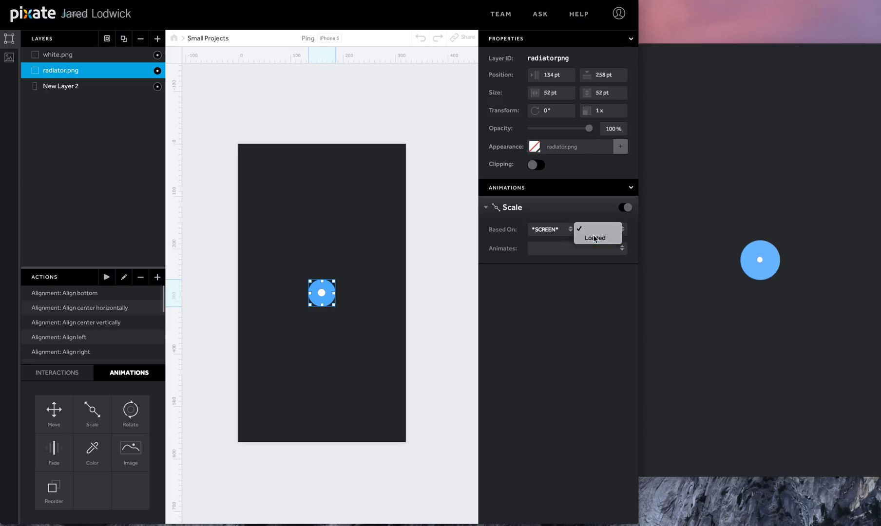
{"action": "left_click", "coordinate": [593, 238]}
{"action": "left_click", "coordinate": [552, 354]}
{"action": "type", "text": ".42"}
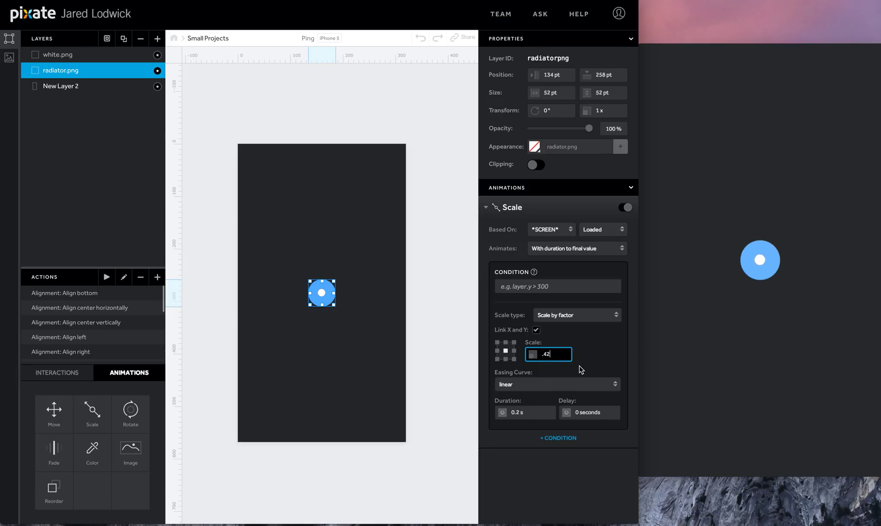
- Give the radiator's scale a spring curve with friction 0 and tension 3
{"action": "left_click", "coordinate": [546, 386]}
{"action": "left_click", "coordinate": [531, 418]}
{"action": "left_click", "coordinate": [531, 414]}
{"action": "type", "text": "0"}
{"action": "key", "text": "Tab"}
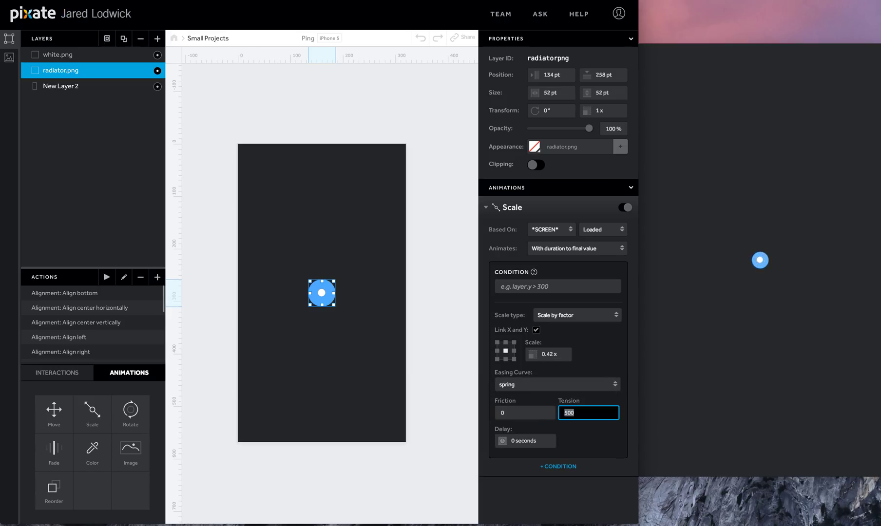
{"action": "type", "text": "3"}
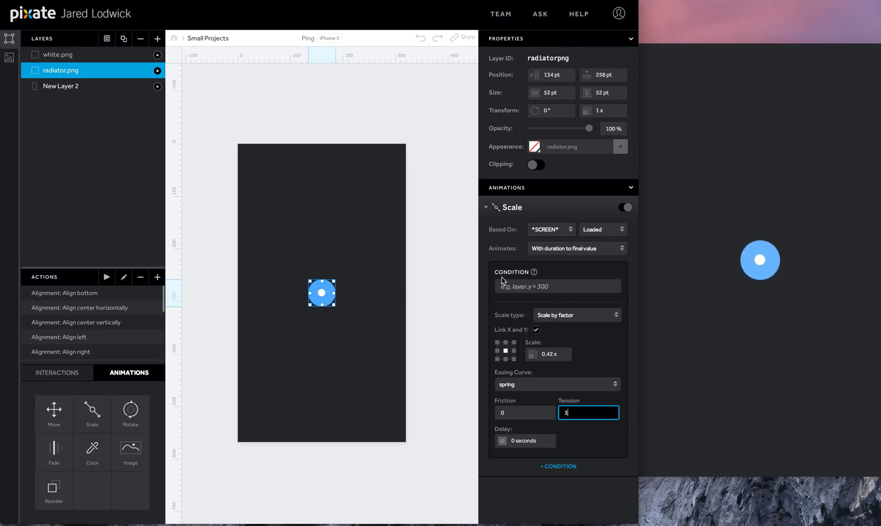
- Set the radiator's Scale animation delay to 1 second
{"action": "left_click", "coordinate": [372, 130]}
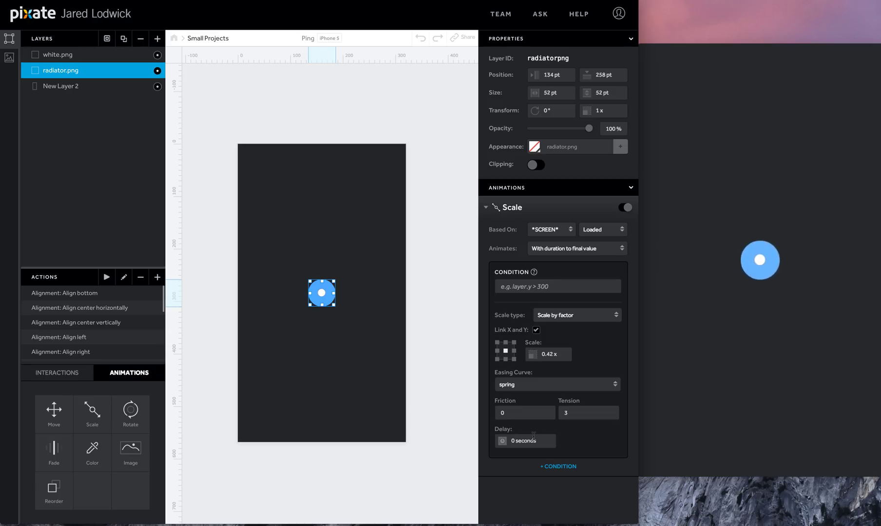
{"action": "left_click", "coordinate": [533, 436]}
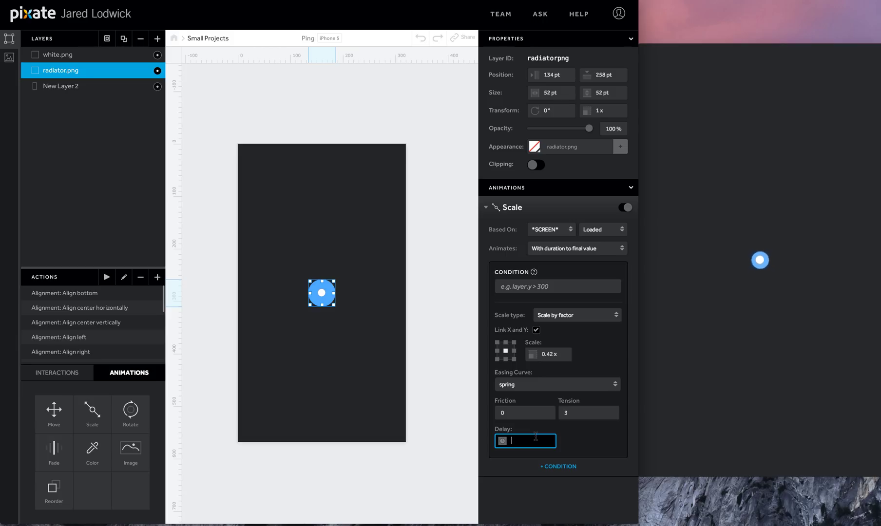
{"action": "type", "text": "1"}
{"action": "left_click", "coordinate": [514, 458]}
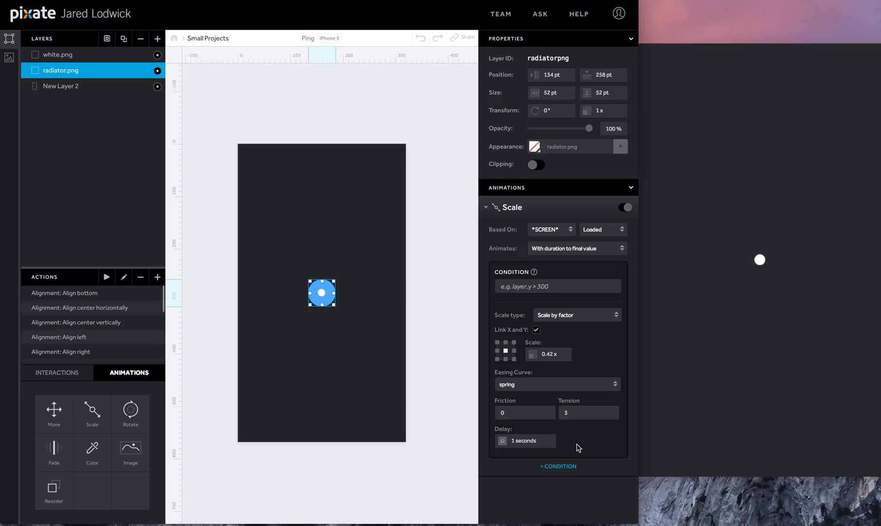
- Set the radiator's starting Transform scale to 0
{"action": "left_click", "coordinate": [610, 110]}
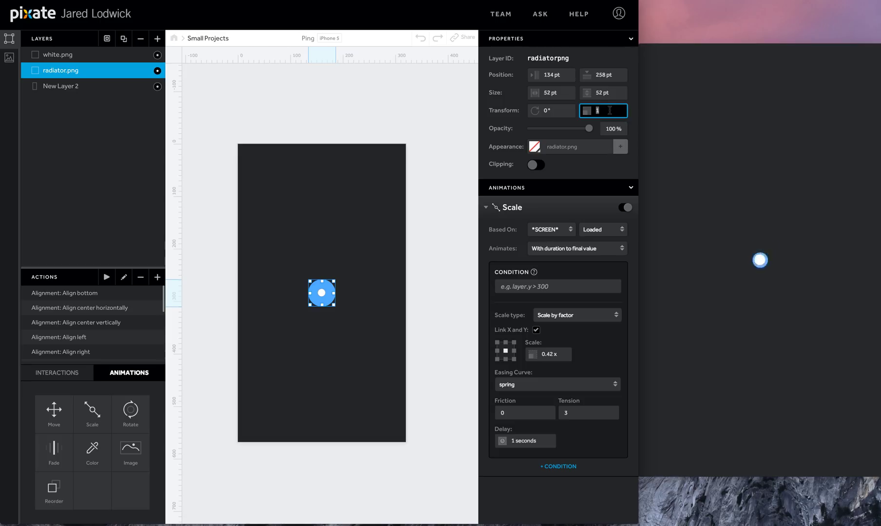
{"action": "type", "text": "0"}
{"action": "key", "text": "Return"}
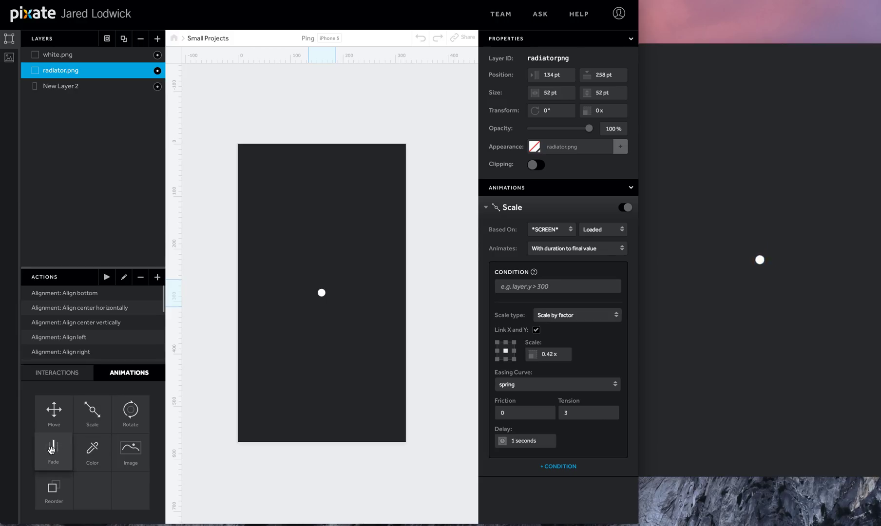
- Add a Fade to 0% animation to radiator.png, triggered by *SCREEN* Loaded
{"action": "left_click_drag", "start_coordinate": [62, 450], "coordinate": [59, 71]}
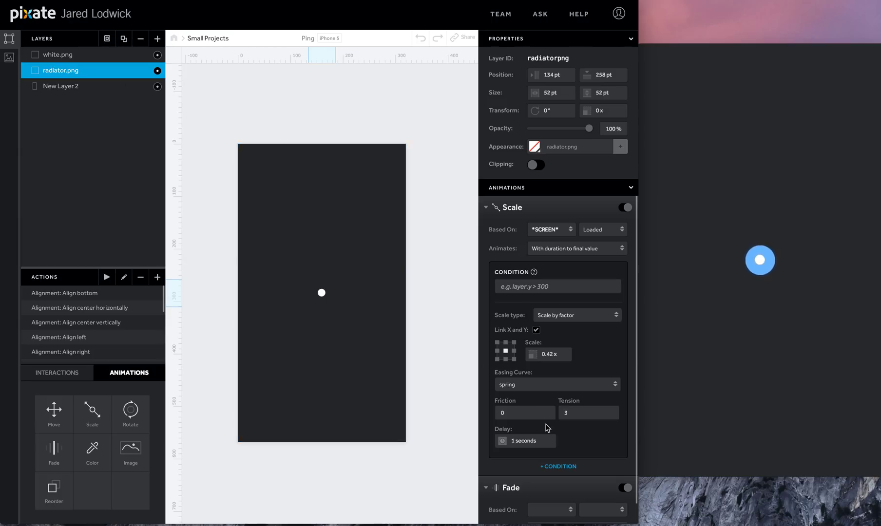
{"action": "scroll", "coordinate": [547, 428], "scroll_direction": "down", "scroll_amount": 1}
{"action": "scroll", "coordinate": [547, 428], "scroll_direction": "down", "scroll_amount": 1}
{"action": "left_click", "coordinate": [556, 494]}
{"action": "left_click", "coordinate": [591, 495]}
{"action": "left_click", "coordinate": [604, 496]}
- Give the fade a spring curve with friction 0, tension 3 and a 1 s delay
{"action": "left_click", "coordinate": [584, 461]}
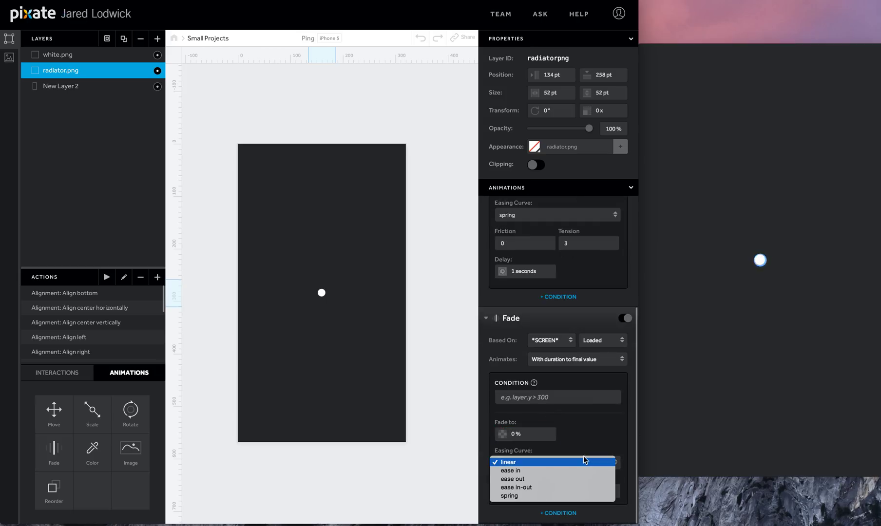
{"action": "left_click", "coordinate": [525, 496]}
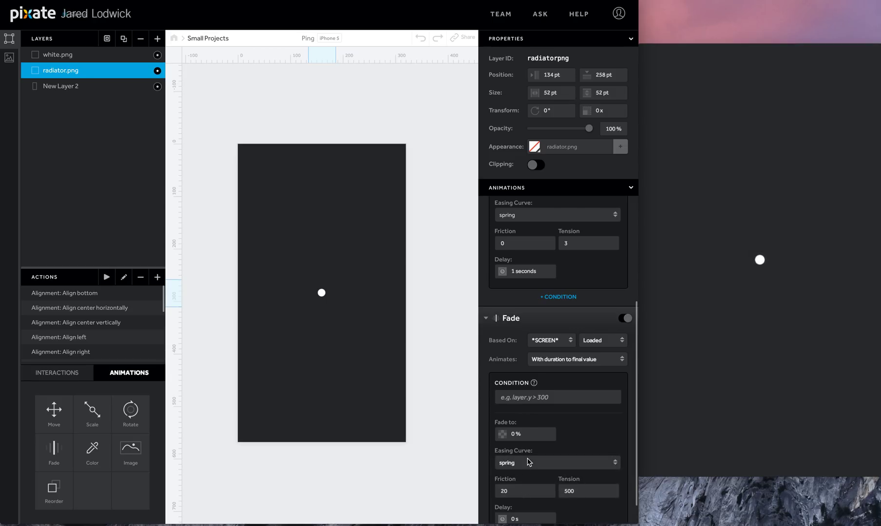
{"action": "left_click", "coordinate": [528, 463]}
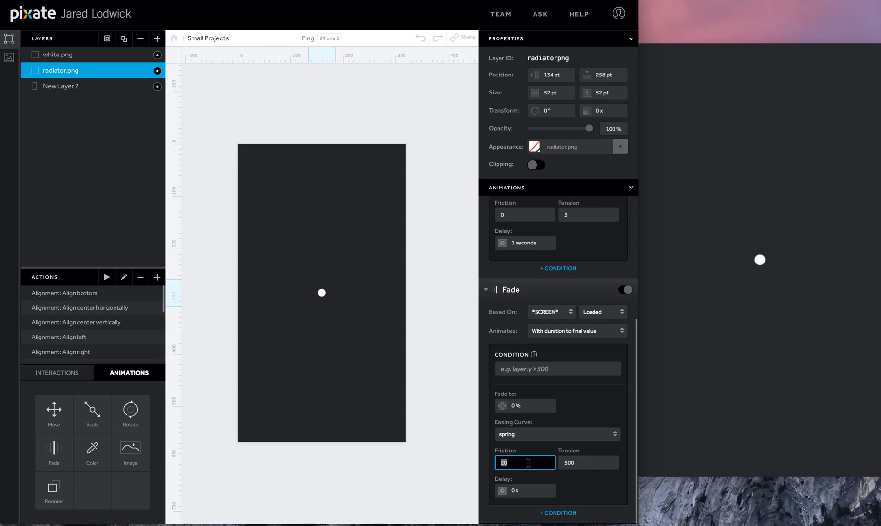
{"action": "type", "text": "0"}
{"action": "key", "text": "Tab"}
{"action": "type", "text": "3"}
{"action": "key", "text": "Tab"}
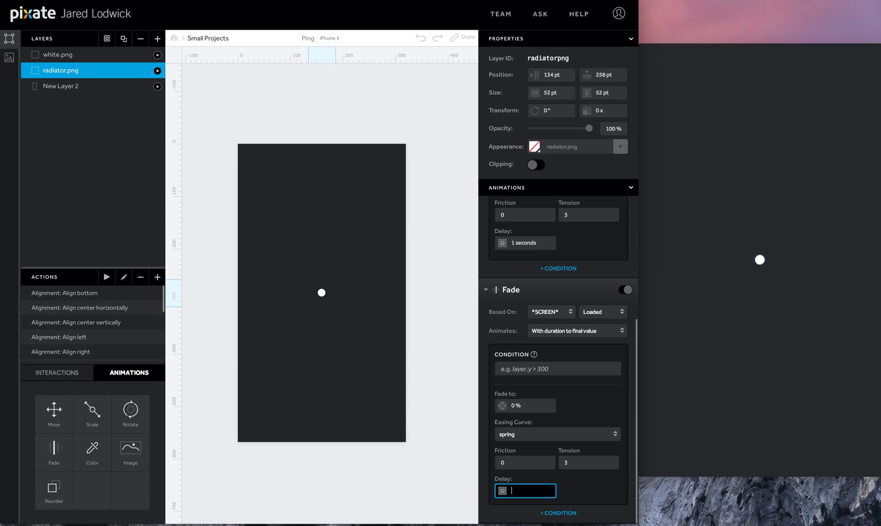
{"action": "type", "text": "1"}
{"action": "key", "text": "Return"}
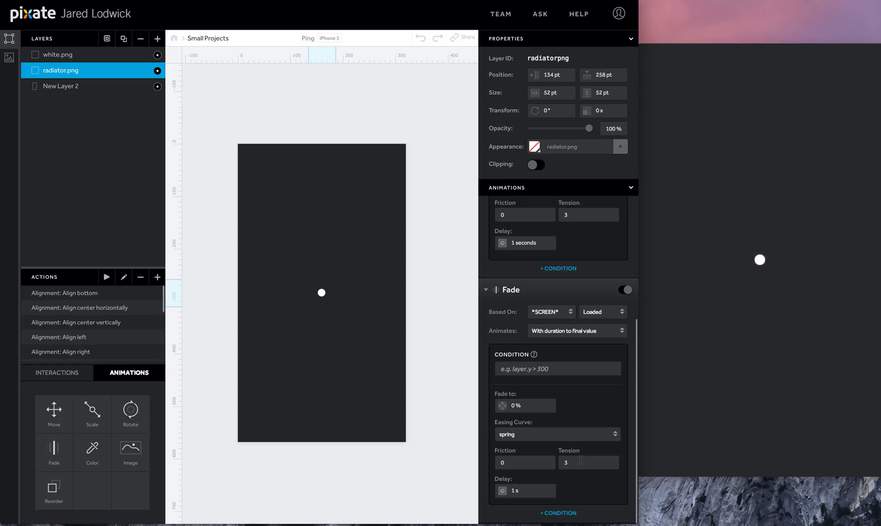
- Show the project assets listing map.png, radiator.png and white.png
{"action": "scroll", "coordinate": [580, 461], "scroll_direction": "up", "scroll_amount": 5}
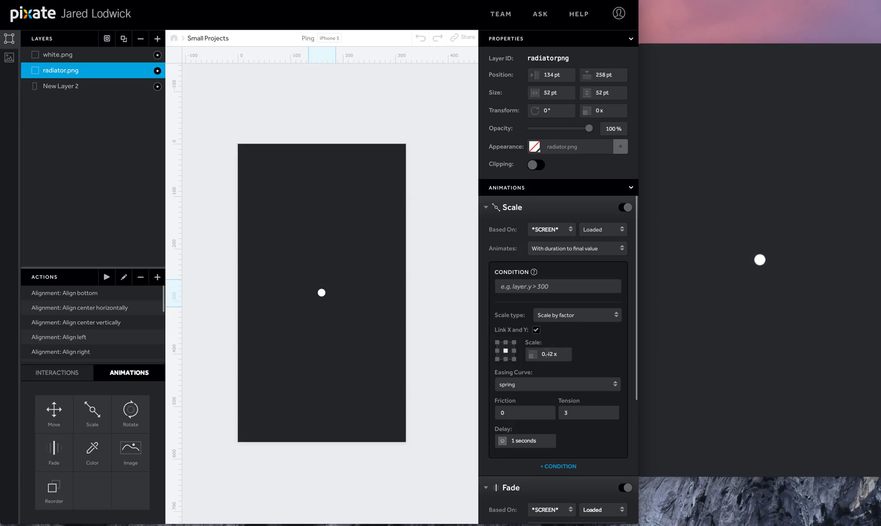
{"action": "left_click", "coordinate": [548, 352]}
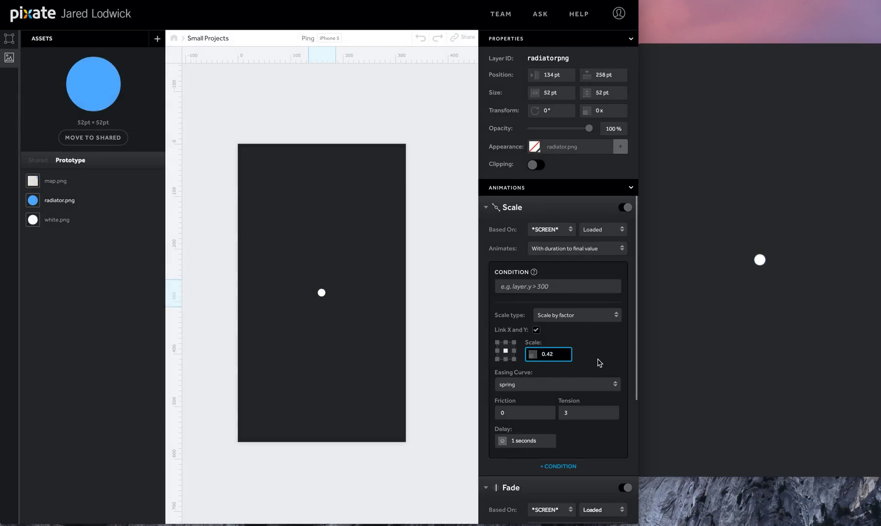
- Place map.png on the phone screen at -222, -152 pt and move it to the top of the layer list
{"action": "left_click", "coordinate": [436, 301]}
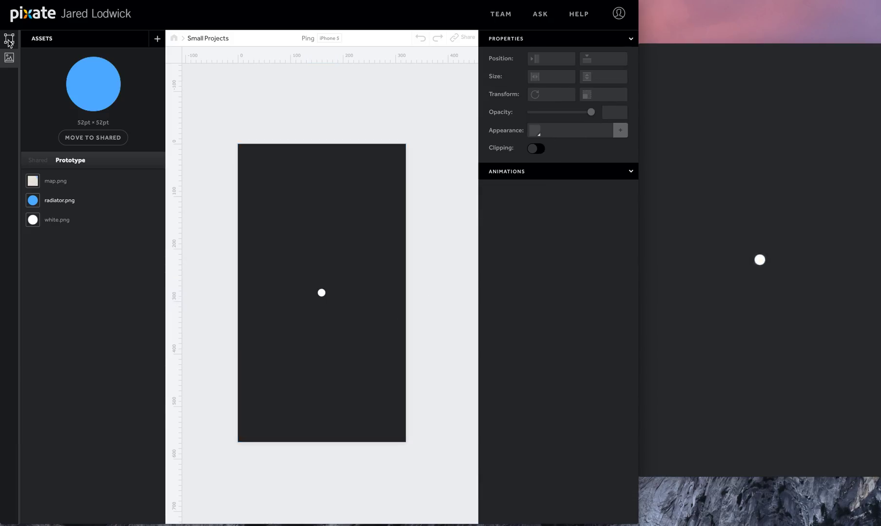
{"action": "left_click", "coordinate": [57, 181]}
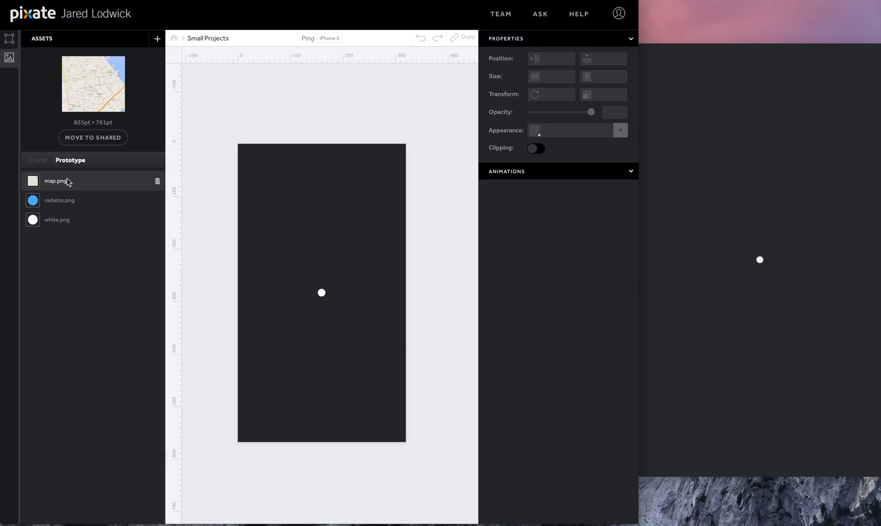
{"action": "left_click_drag", "start_coordinate": [68, 182], "coordinate": [327, 286]}
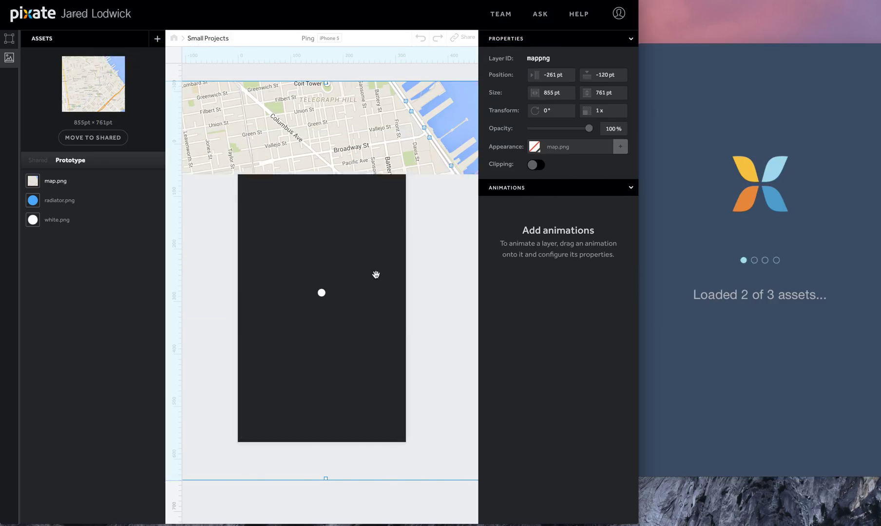
{"action": "left_click_drag", "start_coordinate": [376, 274], "coordinate": [372, 273]}
{"action": "left_click", "coordinate": [9, 38]}
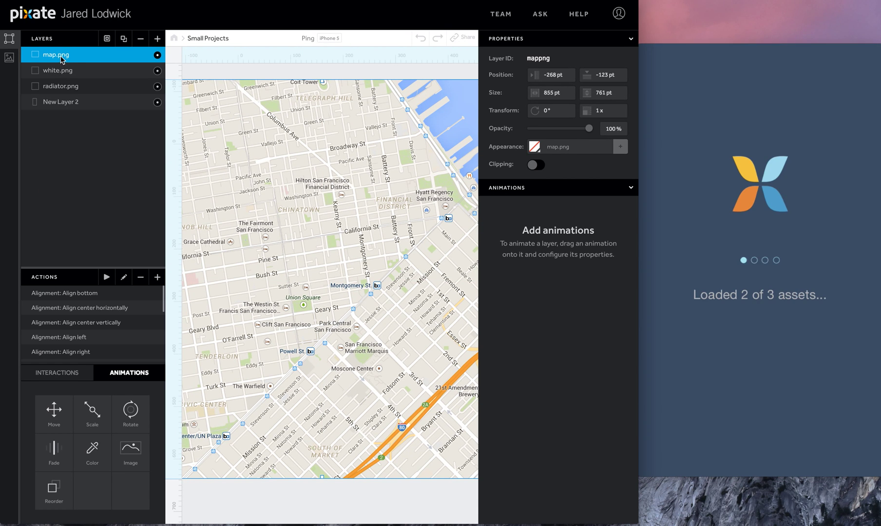
{"action": "left_click_drag", "start_coordinate": [61, 60], "coordinate": [55, 98]}
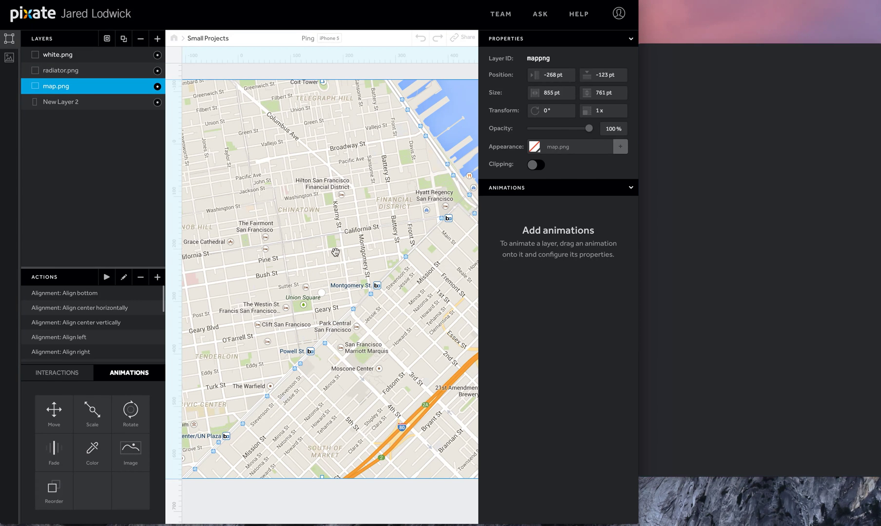
{"action": "left_click_drag", "start_coordinate": [356, 264], "coordinate": [381, 246]}
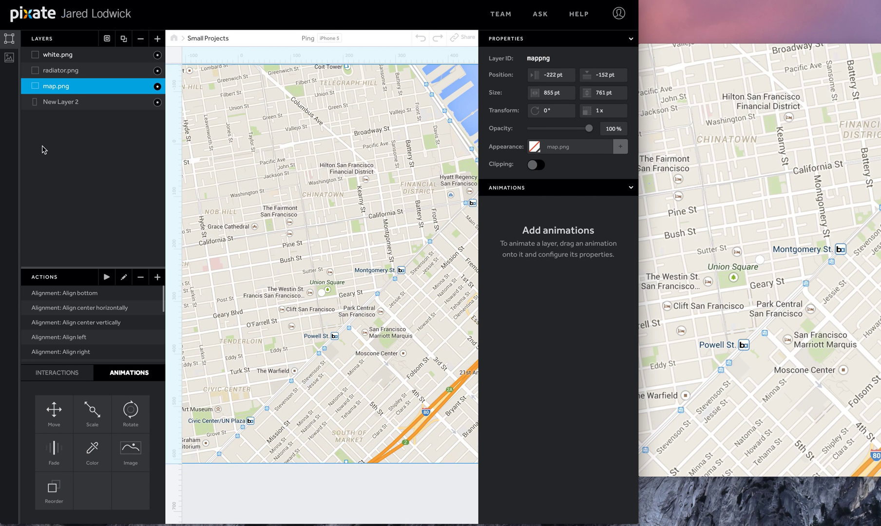
{"action": "left_click_drag", "start_coordinate": [55, 90], "coordinate": [56, 55]}
- Give map.png a free Move w/ Drag interaction and pull white.png out of the map layer
{"action": "left_click_drag", "start_coordinate": [60, 90], "coordinate": [60, 81]}
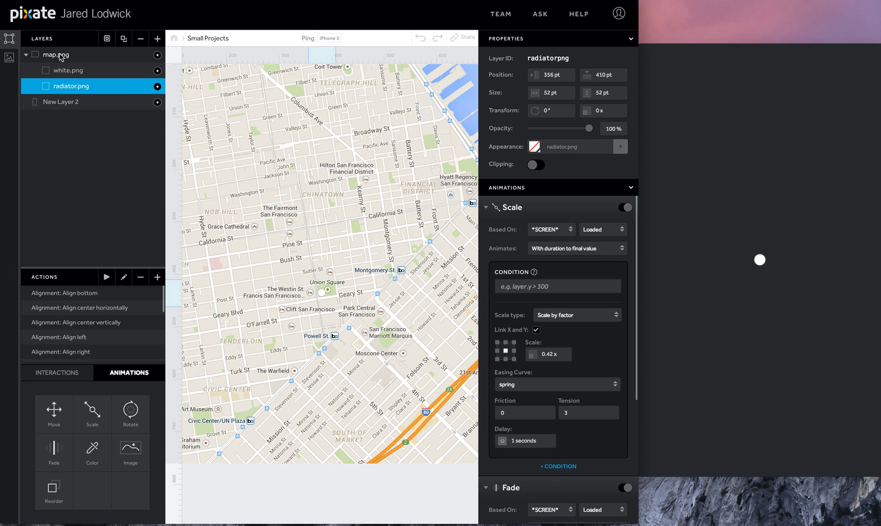
{"action": "left_click", "coordinate": [61, 57]}
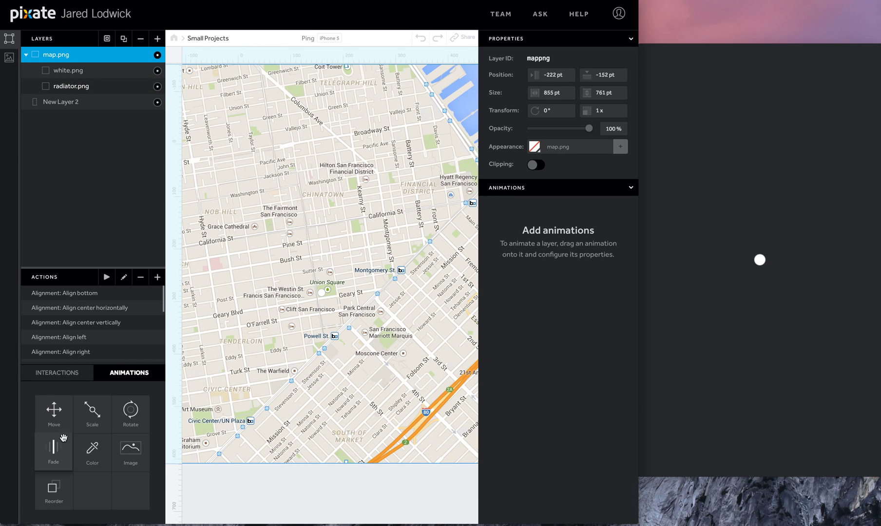
{"action": "left_click", "coordinate": [57, 373]}
{"action": "left_click_drag", "start_coordinate": [54, 411], "coordinate": [52, 54]}
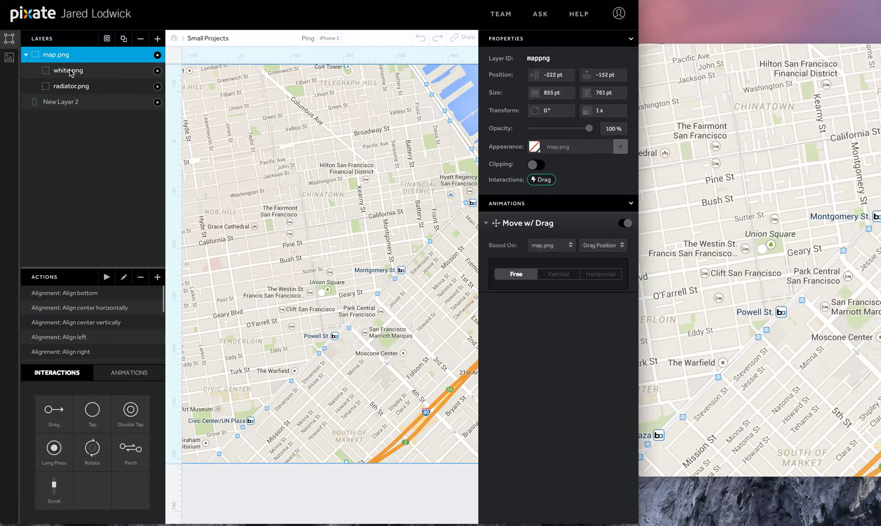
{"action": "mouse_move", "coordinate": [71, 72]}
{"action": "left_mouse_down"}
{"action": "mouse_move", "coordinate": [64, 68]}
{"action": "mouse_move", "coordinate": [61, 97]}
{"action": "mouse_move", "coordinate": [67, 84]}
{"action": "left_mouse_up"}
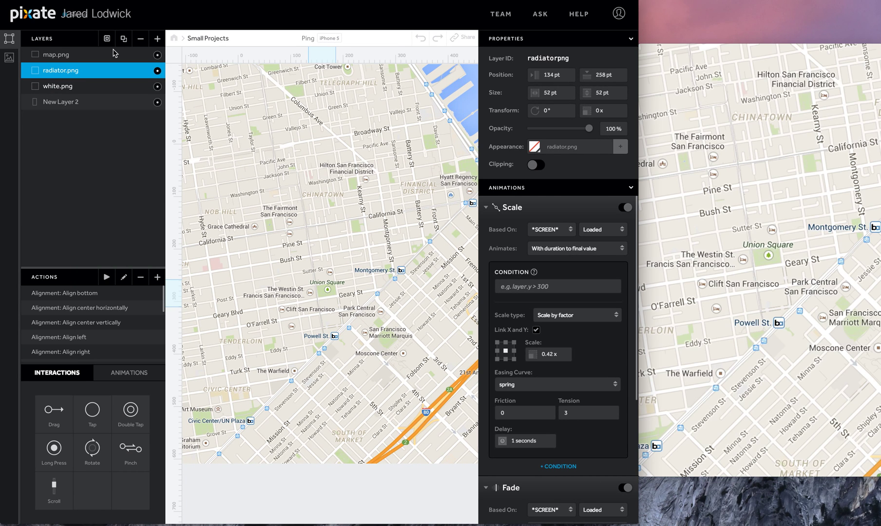
- Add New Layer 3 at the top of the list, sized 49×48 over Union Square with no fill
{"action": "left_click", "coordinate": [157, 38]}
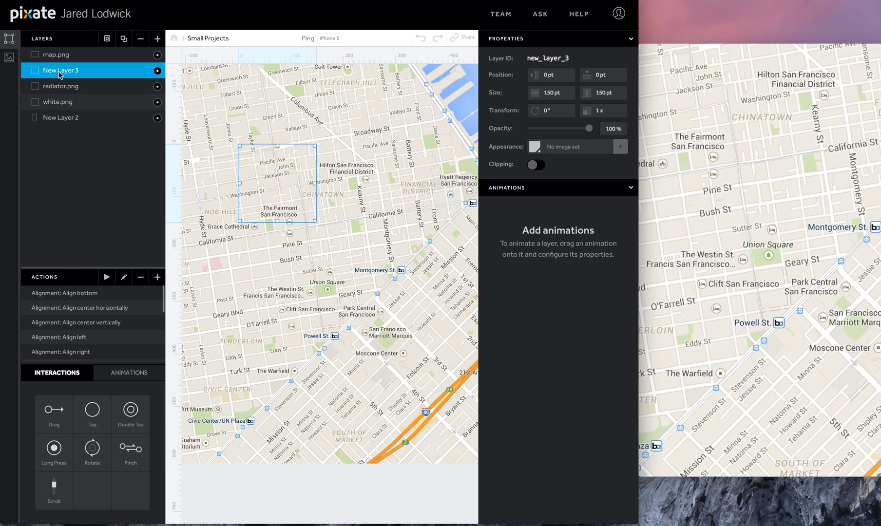
{"action": "left_click_drag", "start_coordinate": [61, 71], "coordinate": [62, 50]}
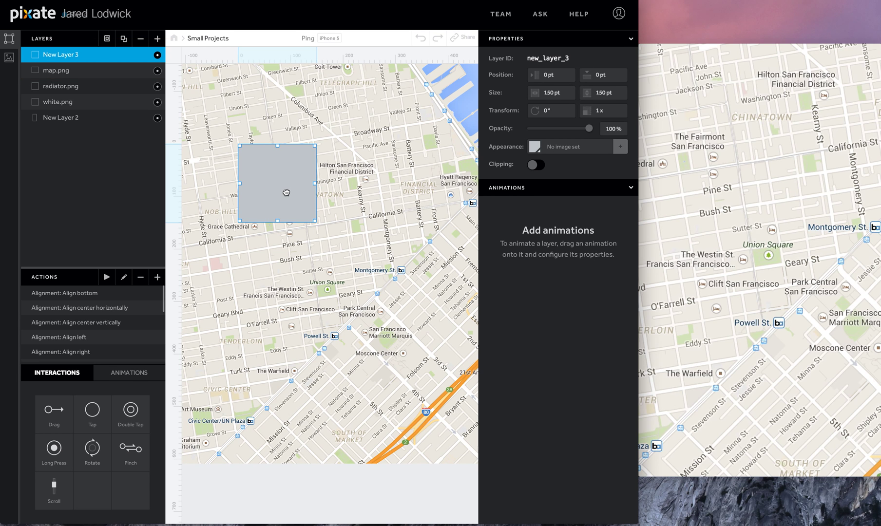
{"action": "left_click_drag", "start_coordinate": [284, 195], "coordinate": [330, 299]}
{"action": "left_click_drag", "start_coordinate": [359, 251], "coordinate": [327, 291]}
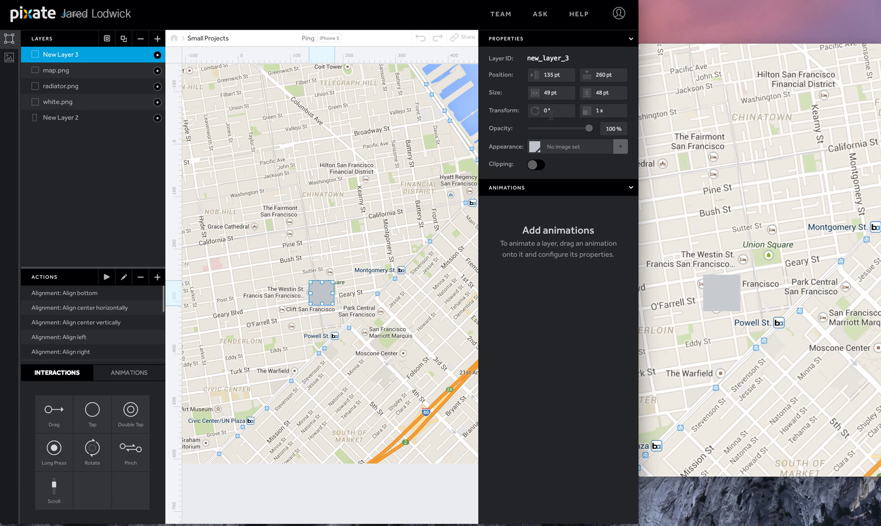
{"action": "left_click", "coordinate": [534, 146]}
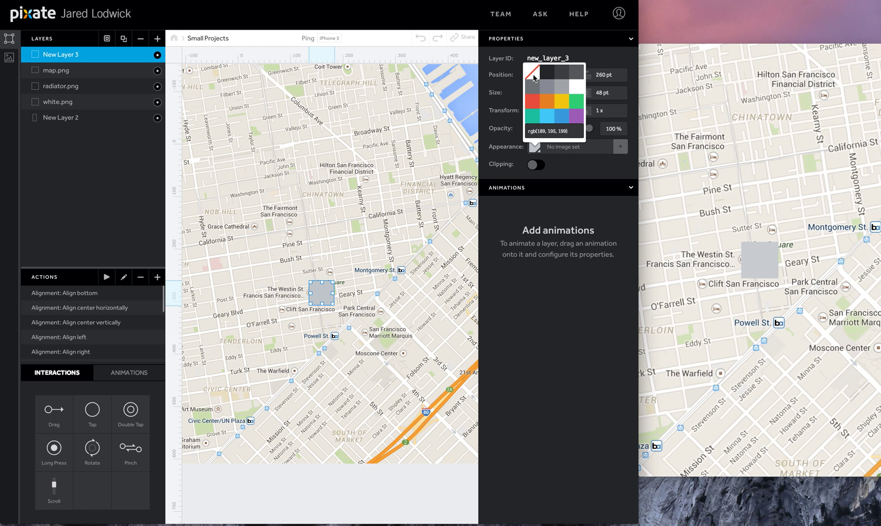
{"action": "left_click", "coordinate": [532, 80]}
- Nest the radiator and white dot layers inside New Layer 3
{"action": "left_click", "coordinate": [63, 88]}
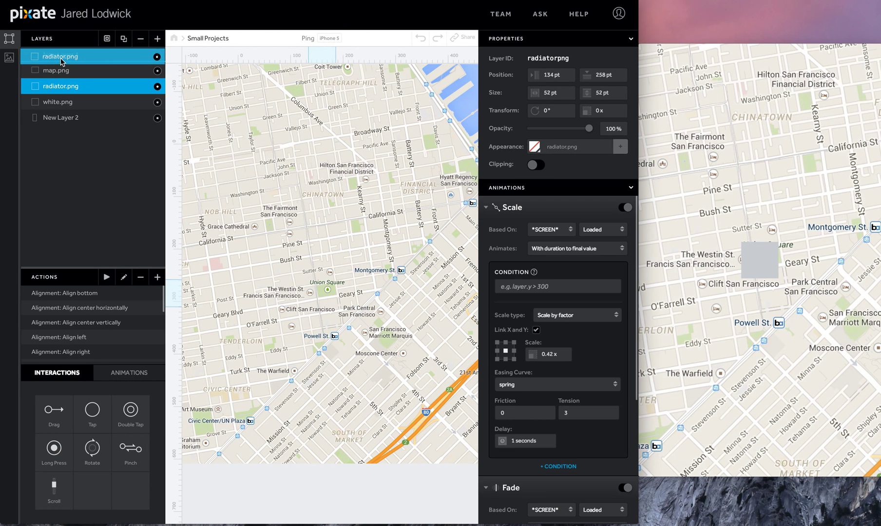
{"action": "left_click_drag", "start_coordinate": [61, 57], "coordinate": [61, 58]}
{"action": "left_click_drag", "start_coordinate": [59, 102], "coordinate": [61, 65]}
- Attach a Move animation to New Layer 3
{"action": "left_click", "coordinate": [64, 54]}
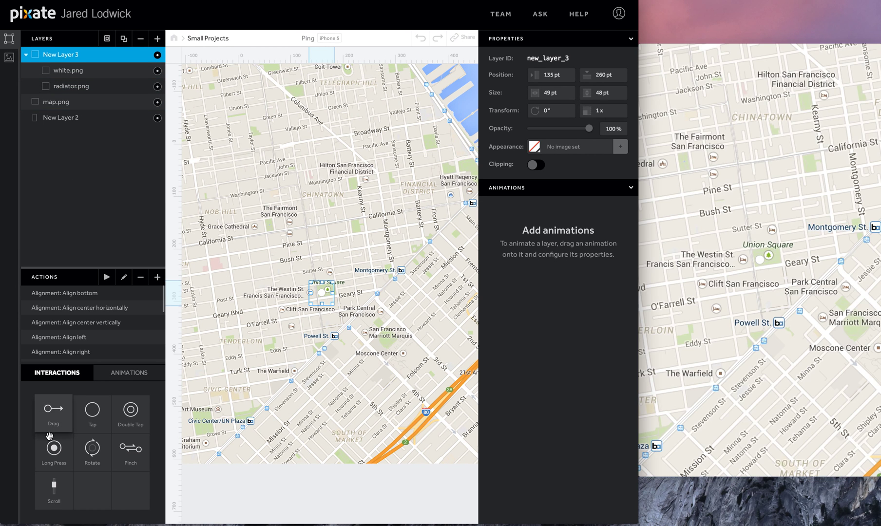
{"action": "left_click", "coordinate": [109, 378]}
{"action": "left_click_drag", "start_coordinate": [53, 409], "coordinate": [66, 49]}
- Trigger the Move based on the screen when it loads
{"action": "left_click", "coordinate": [548, 229]}
{"action": "left_click", "coordinate": [557, 241]}
{"action": "left_click", "coordinate": [602, 229]}
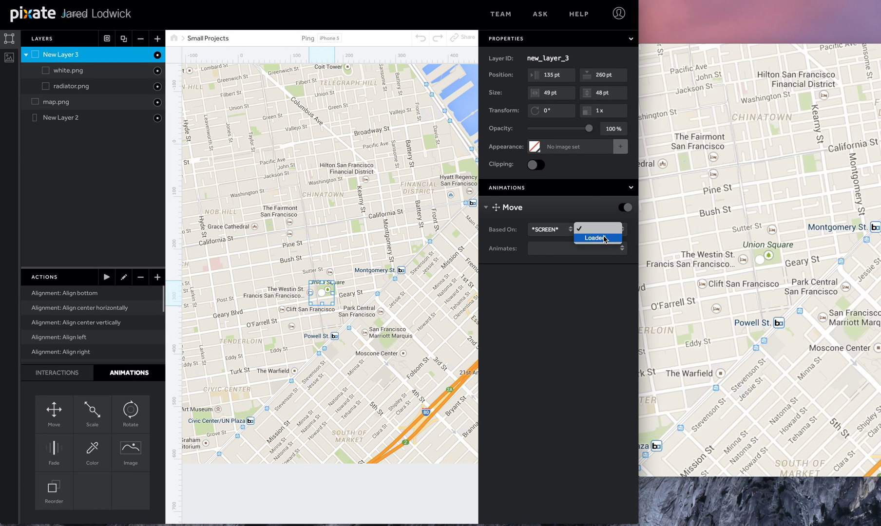
{"action": "left_click", "coordinate": [603, 239]}
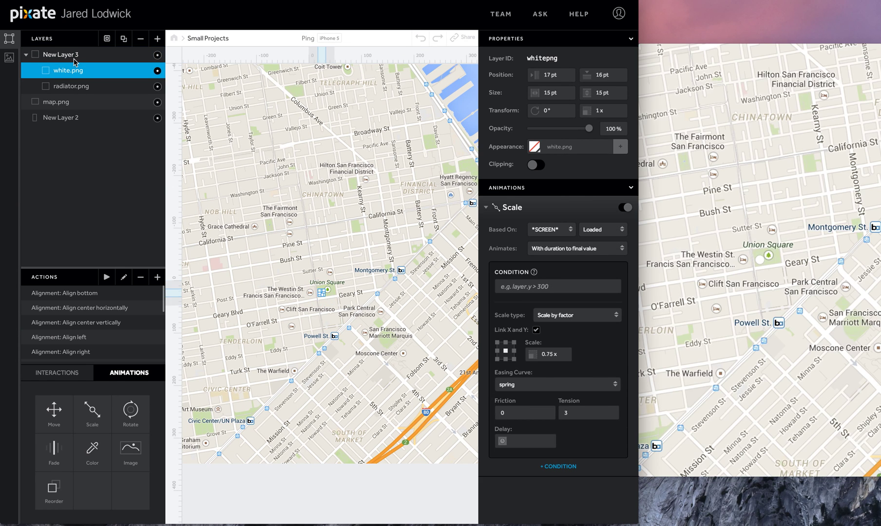
- Set the Move destination to left -95 pt, top 300 pt, with a 5 s duration
{"action": "left_click_drag", "start_coordinate": [314, 298], "coordinate": [194, 321]}
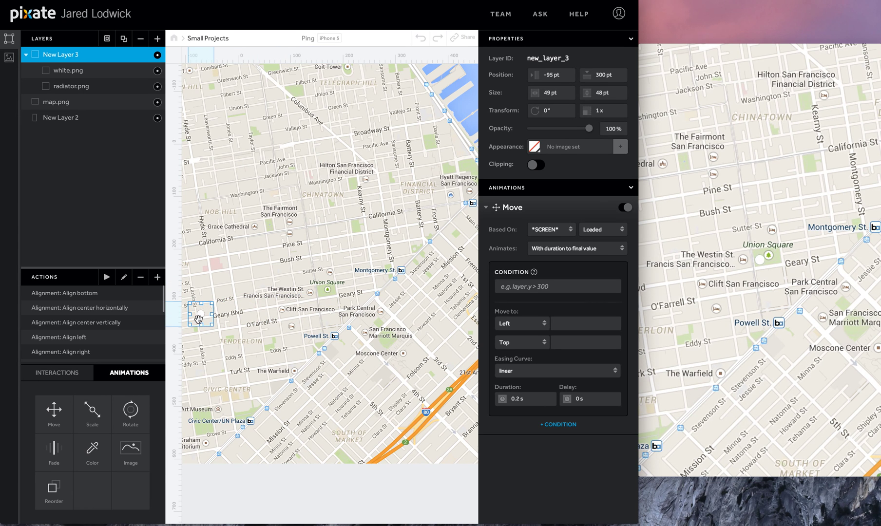
{"action": "key", "text": "super+z"}
{"action": "left_click", "coordinate": [557, 323]}
{"action": "type", "text": "-95"}
{"action": "key", "text": "Return"}
{"action": "left_click", "coordinate": [585, 342]}
{"action": "type", "text": "300"}
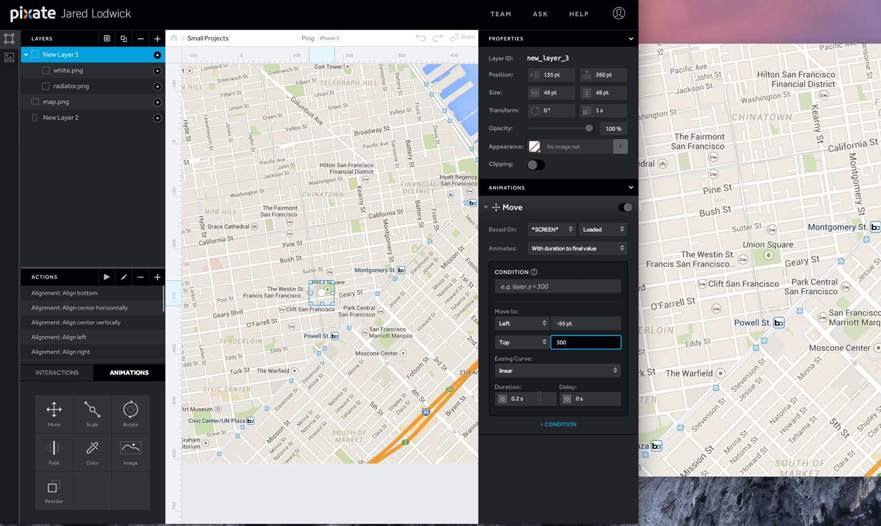
{"action": "left_click", "coordinate": [540, 397]}
{"action": "type", "text": "5"}
{"action": "key", "text": "Tab"}
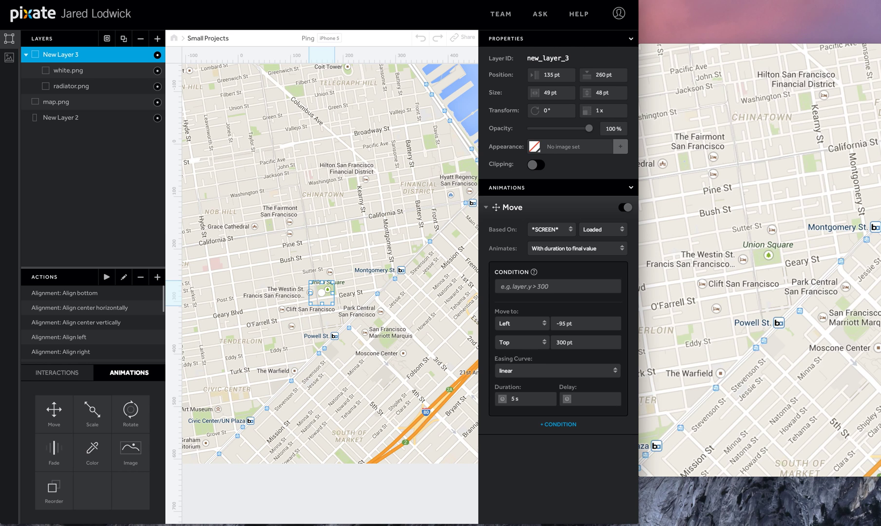
- Pull radiator.png and white.png out to the top level, then delete New Layer 3
{"action": "left_click", "coordinate": [76, 71]}
{"action": "left_click", "coordinate": [69, 88]}
{"action": "left_click_drag", "start_coordinate": [73, 88], "coordinate": [73, 99]}
{"action": "left_click", "coordinate": [73, 74]}
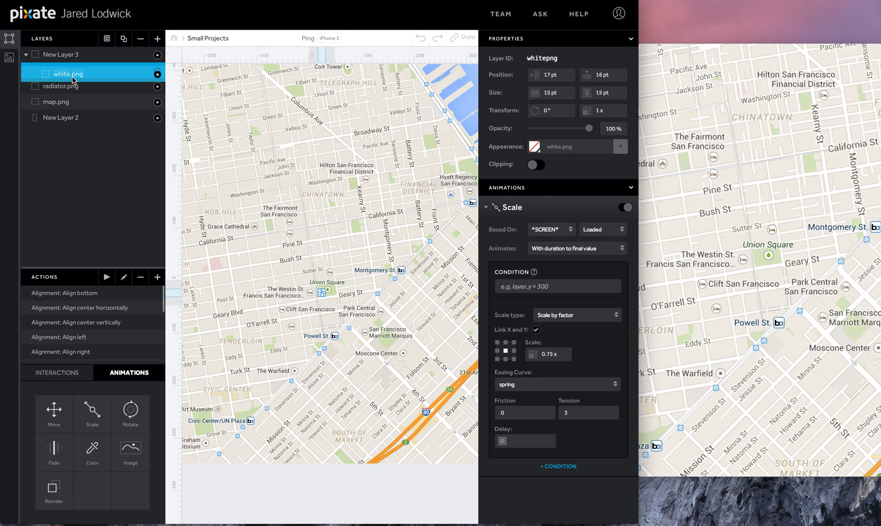
{"action": "left_click_drag", "start_coordinate": [67, 73], "coordinate": [69, 85]}
{"action": "left_click", "coordinate": [66, 54]}
{"action": "key", "text": "Delete"}
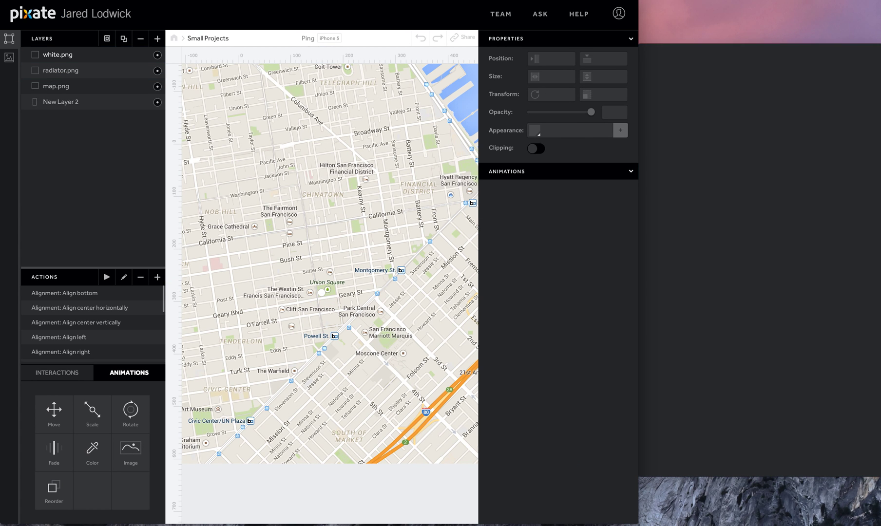